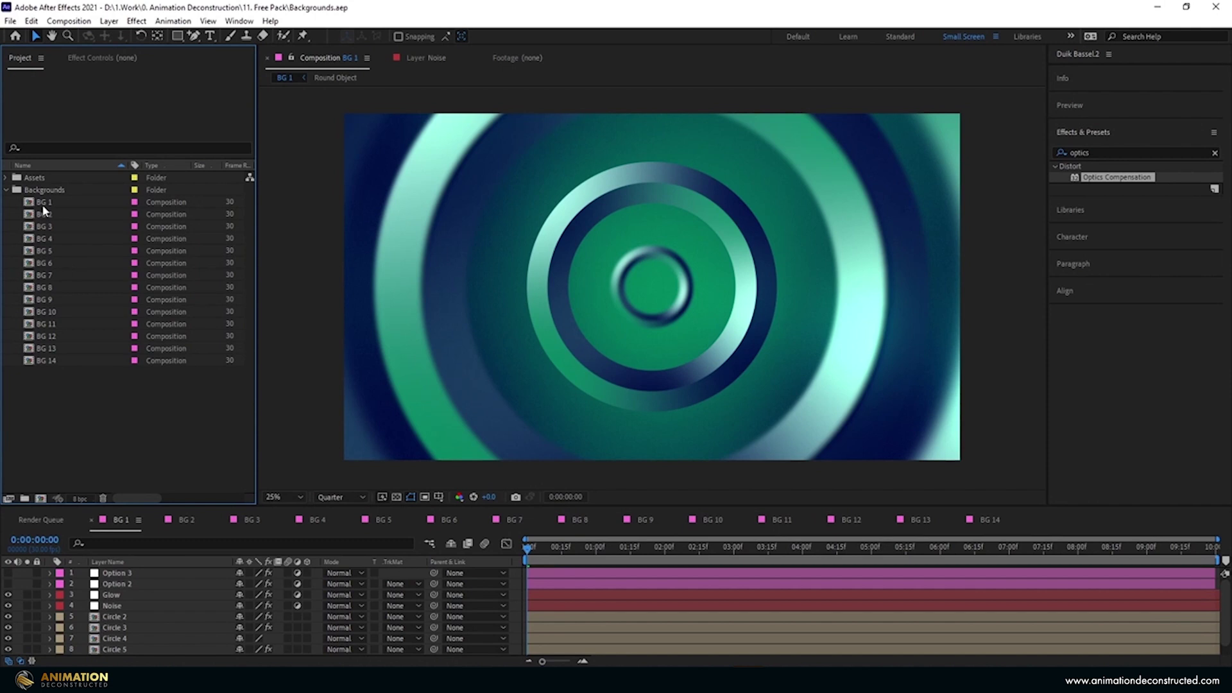
Step: Preview BG 1's Option 2 pink and Option 3 blue-yellow colour variants, then hide both
{"action": "left_click", "coordinate": [122, 584]}
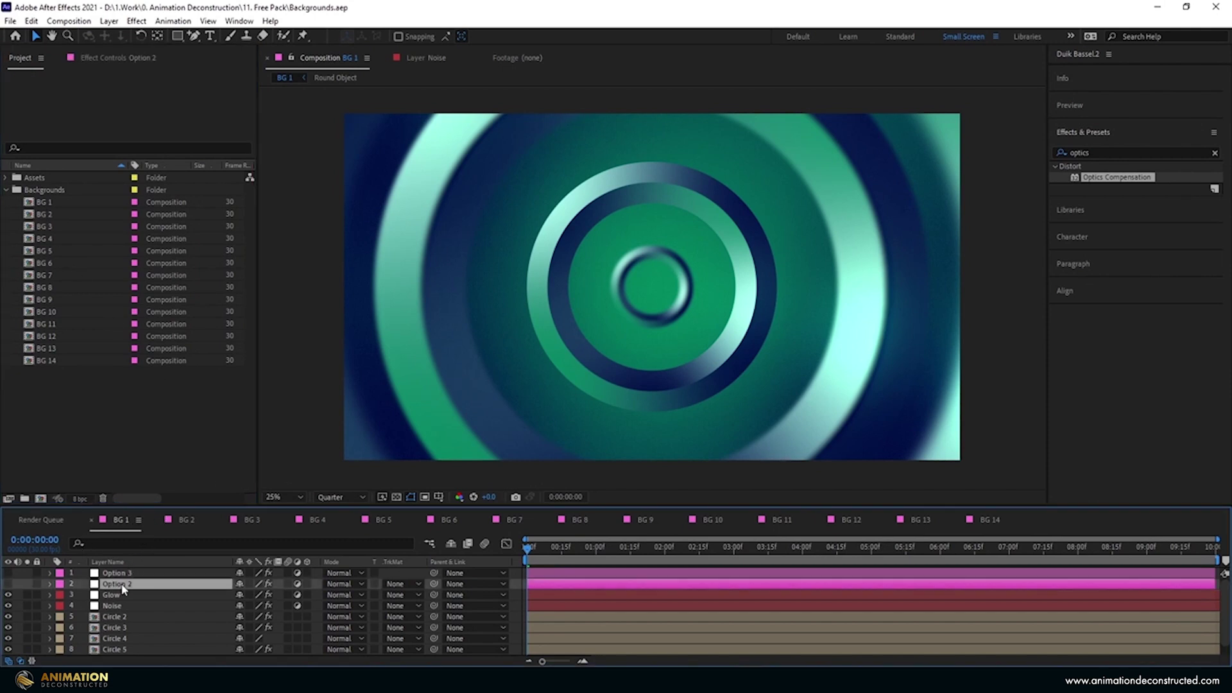
{"action": "left_click", "coordinate": [8, 584]}
{"action": "left_click", "coordinate": [8, 584]}
{"action": "left_click", "coordinate": [9, 571]}
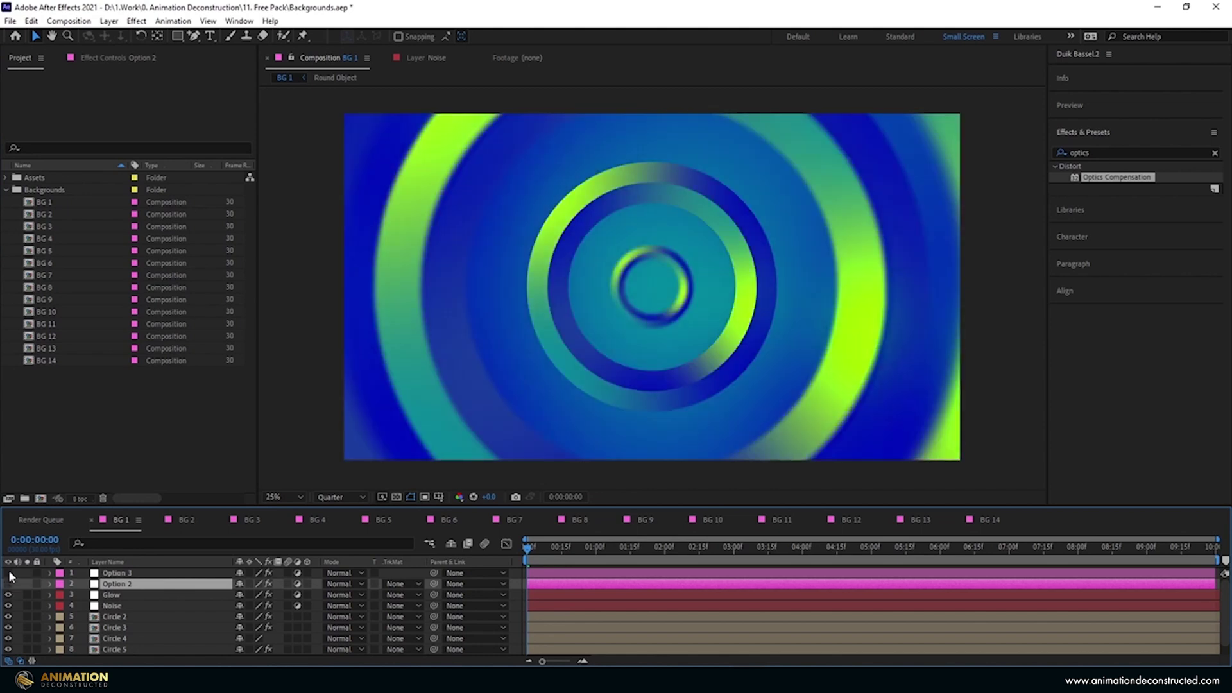
{"action": "left_click", "coordinate": [9, 572]}
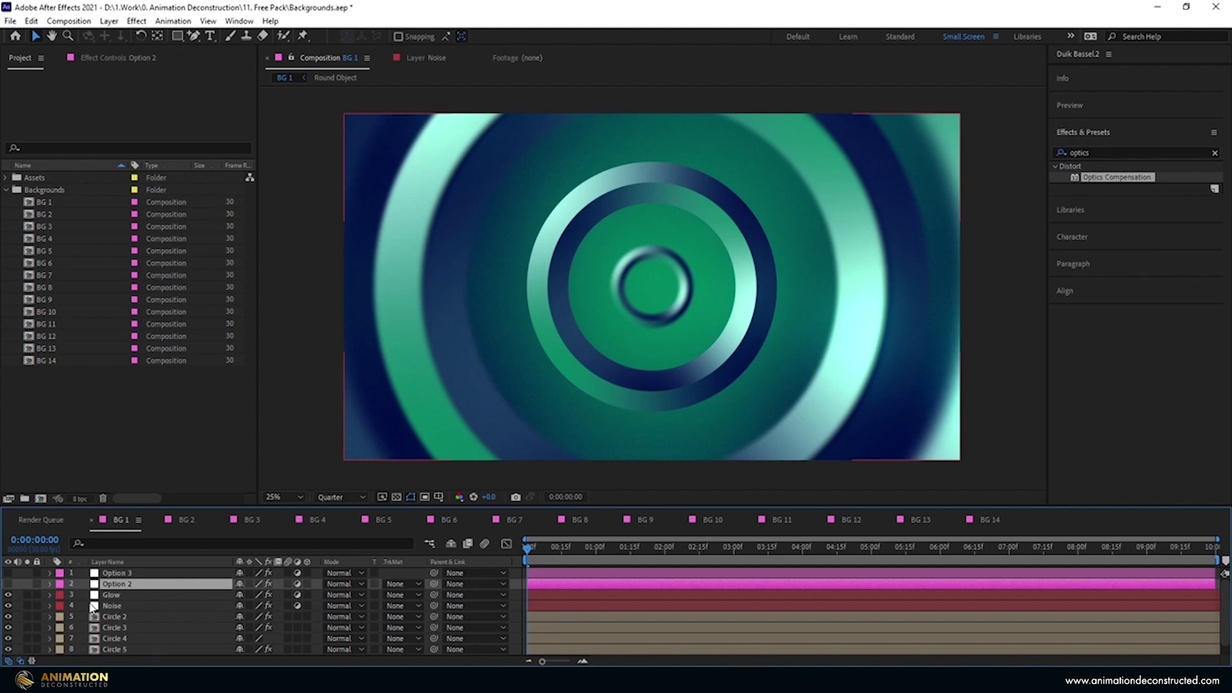
Step: View the BG 3 glowing squares, BG 4 pink rays and BG 5 gradient compositions
{"action": "left_click", "coordinate": [186, 518]}
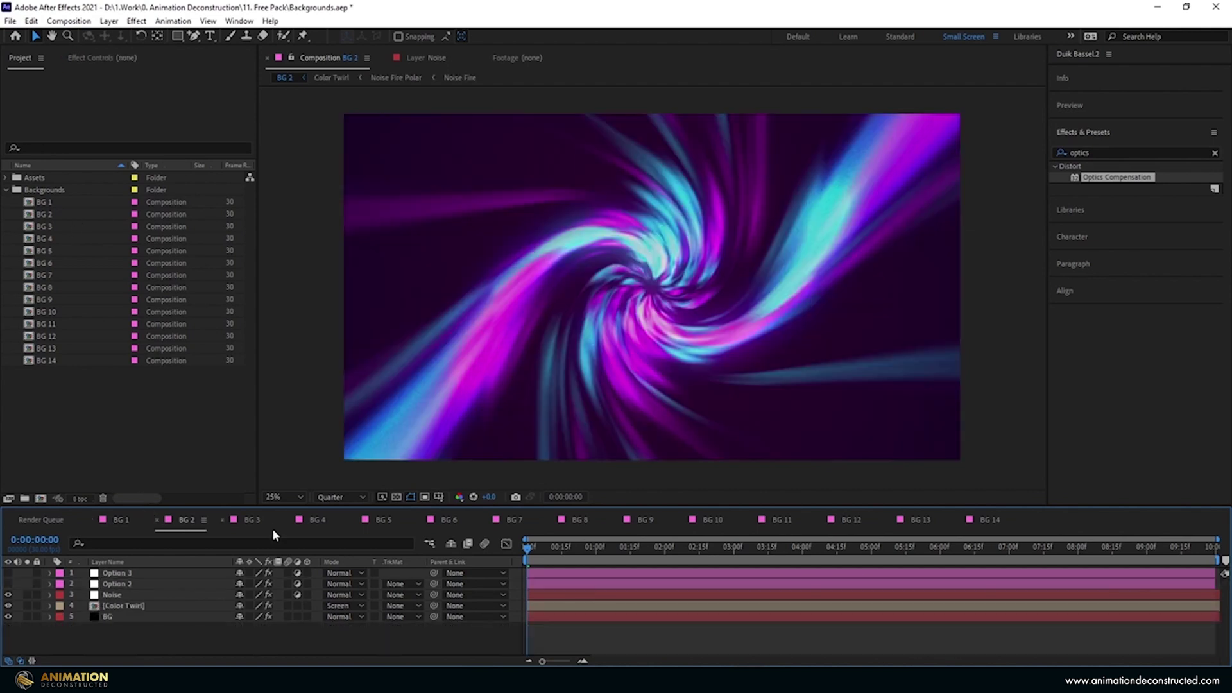
{"action": "left_click", "coordinate": [251, 518]}
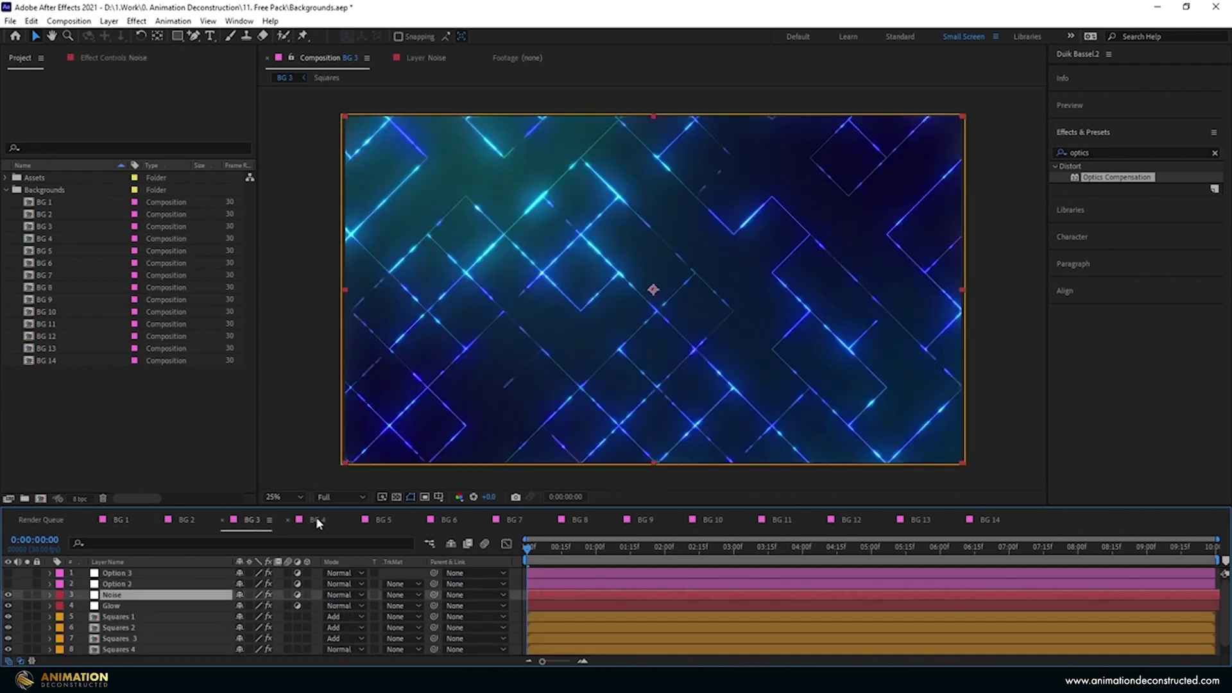
{"action": "left_click", "coordinate": [313, 517]}
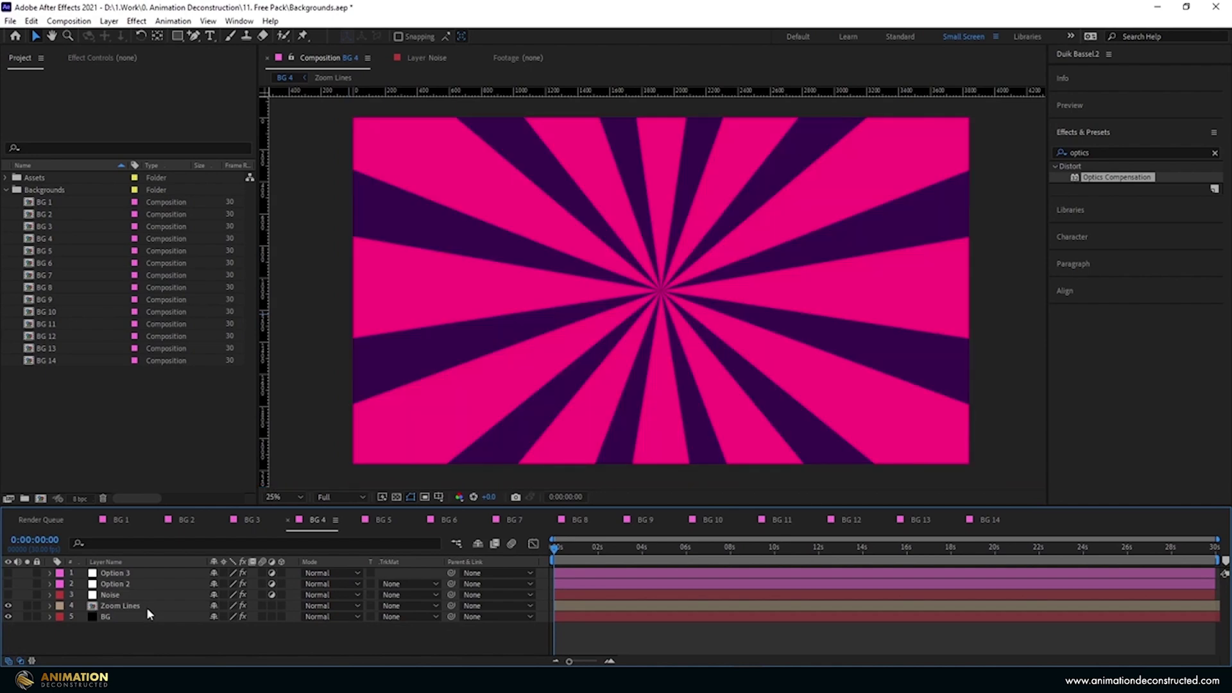
{"action": "key", "text": "shift+period"}
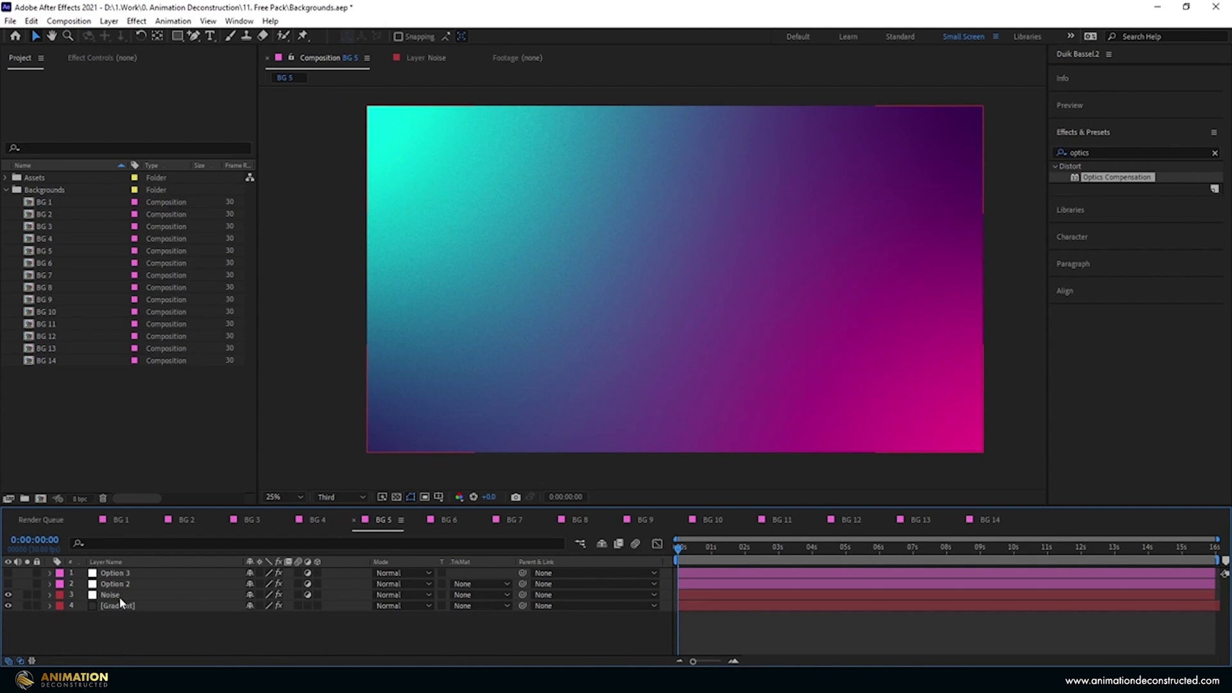
Step: View BG 6 purple liquid, BG 7, BG 8 light streaks, BG 9 and BG 10 MOTION text
{"action": "left_click", "coordinate": [448, 521]}
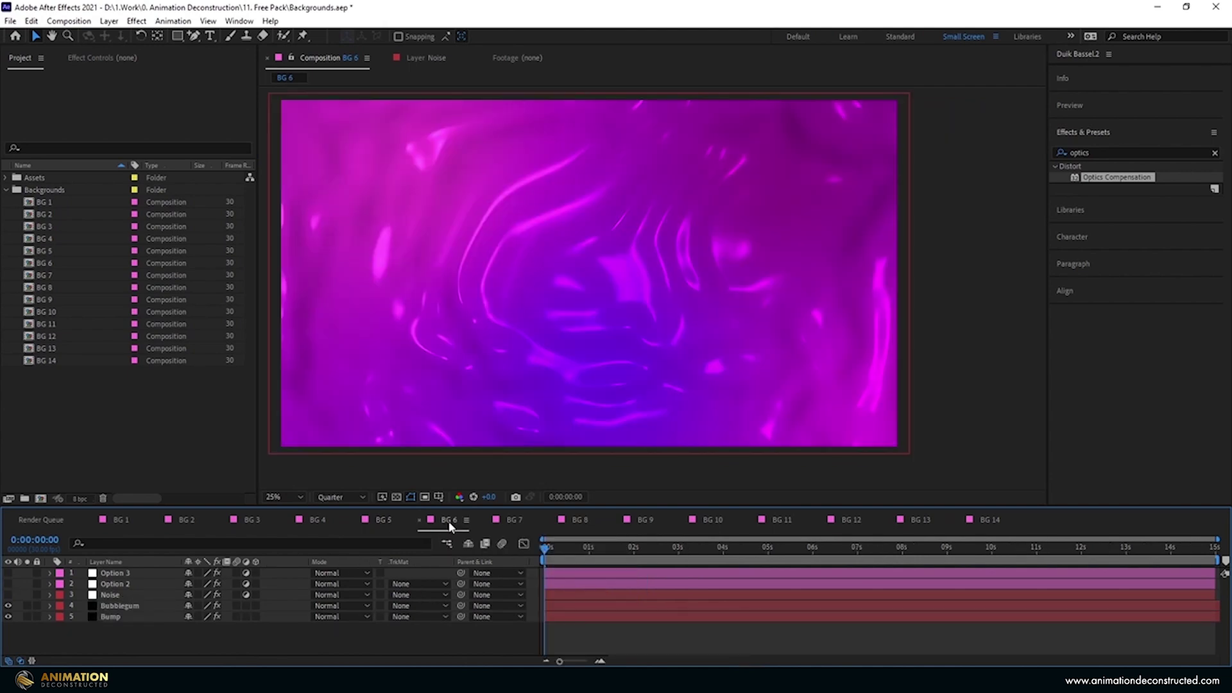
{"action": "left_click", "coordinate": [497, 518]}
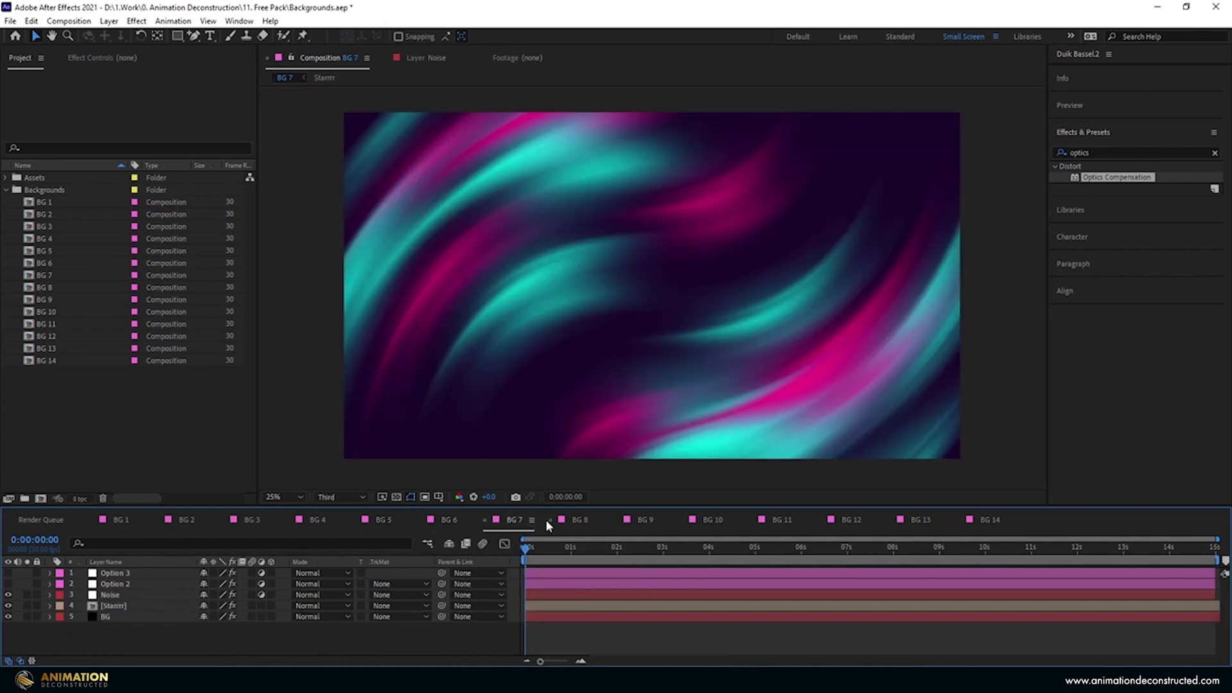
{"action": "left_click", "coordinate": [576, 521]}
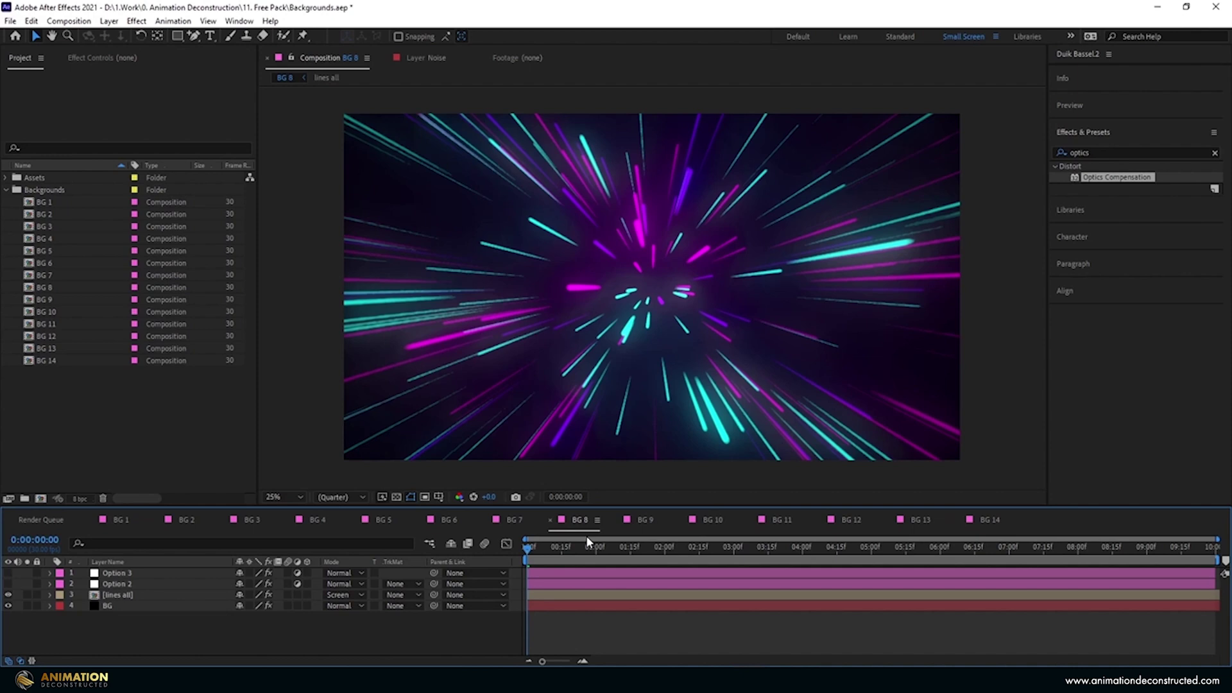
{"action": "left_click", "coordinate": [641, 519]}
{"action": "left_click", "coordinate": [716, 518]}
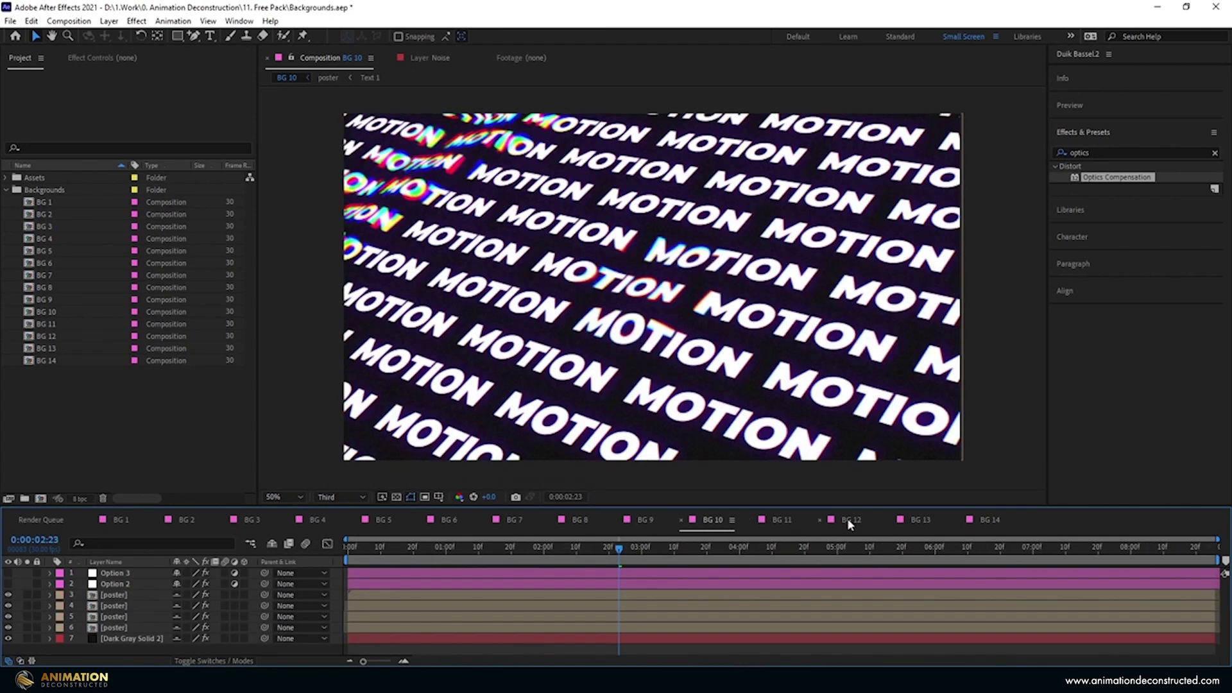
{"action": "double_click", "coordinate": [117, 628]}
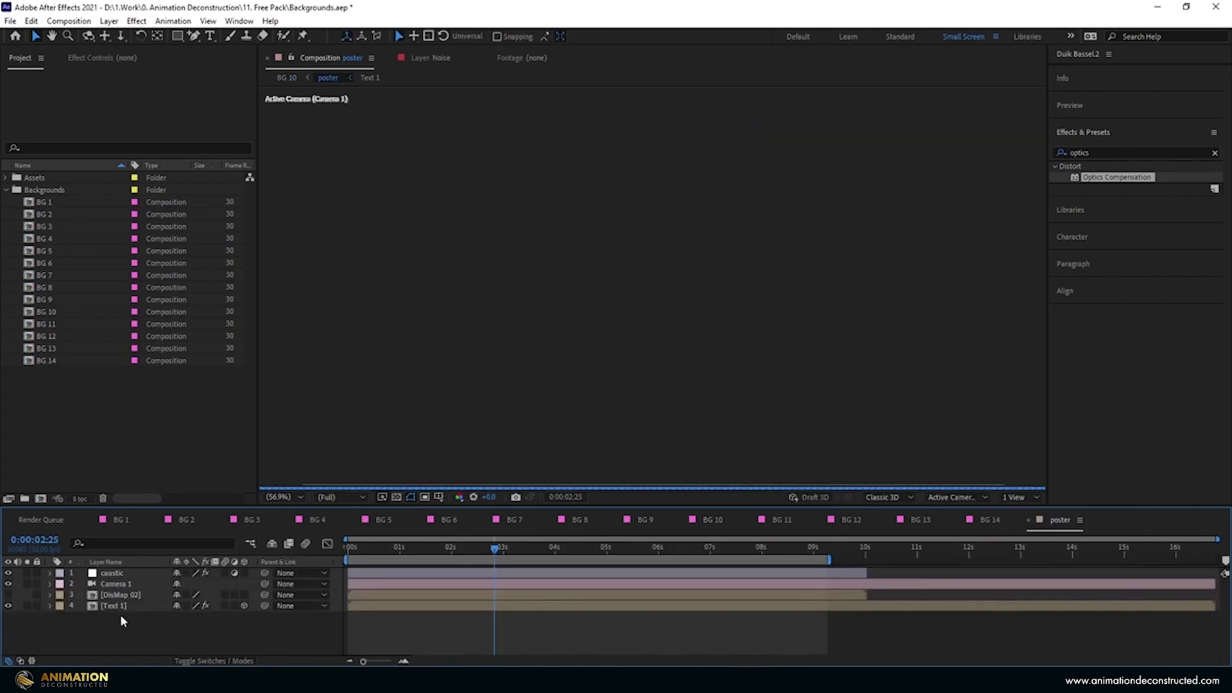
{"action": "left_click", "coordinate": [119, 606]}
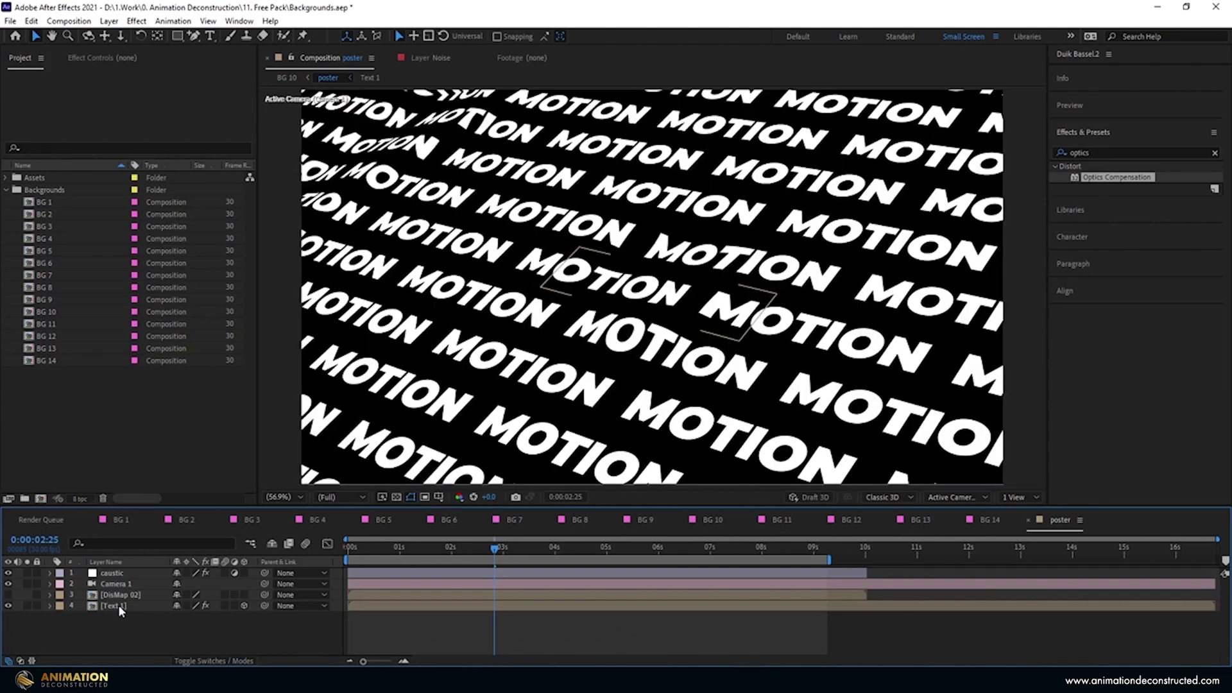
{"action": "double_click", "coordinate": [119, 605]}
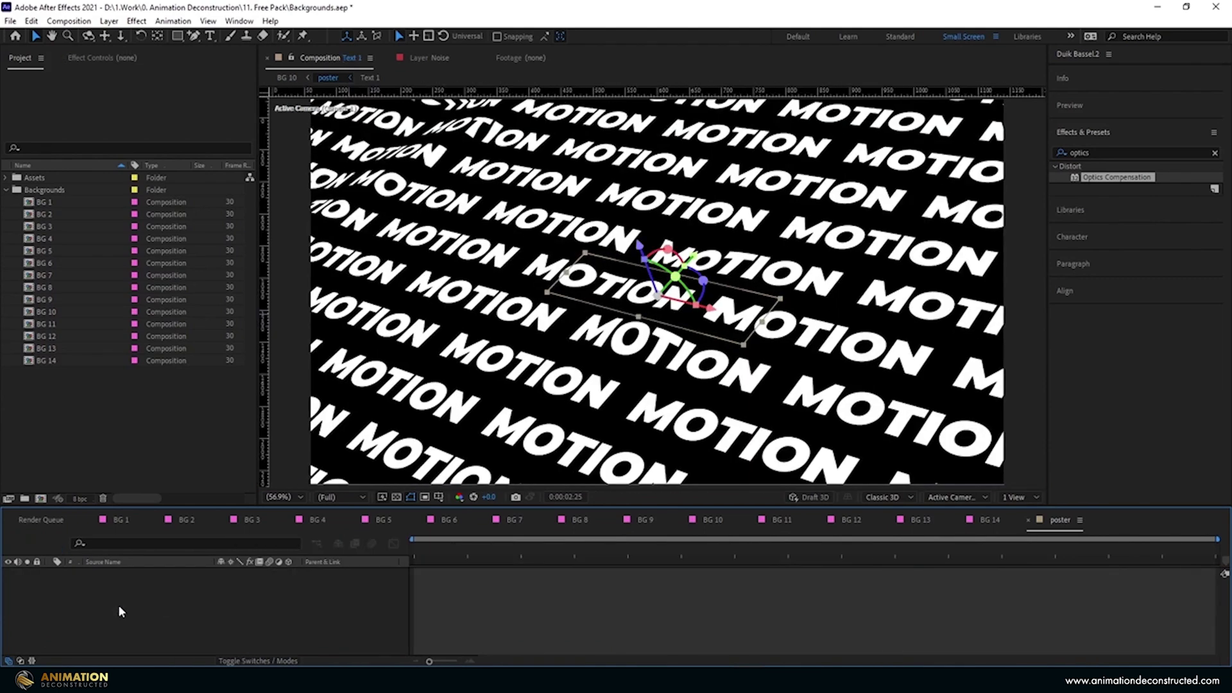
{"action": "double_click", "coordinate": [657, 321]}
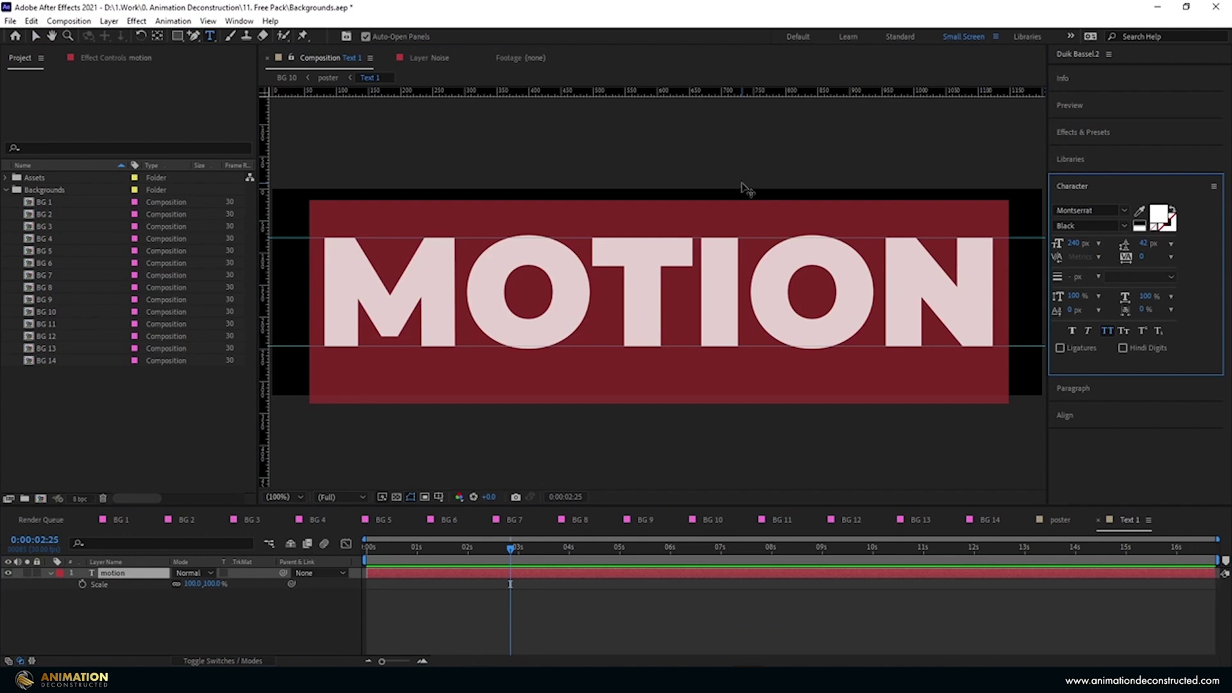
{"action": "key", "text": "Escape"}
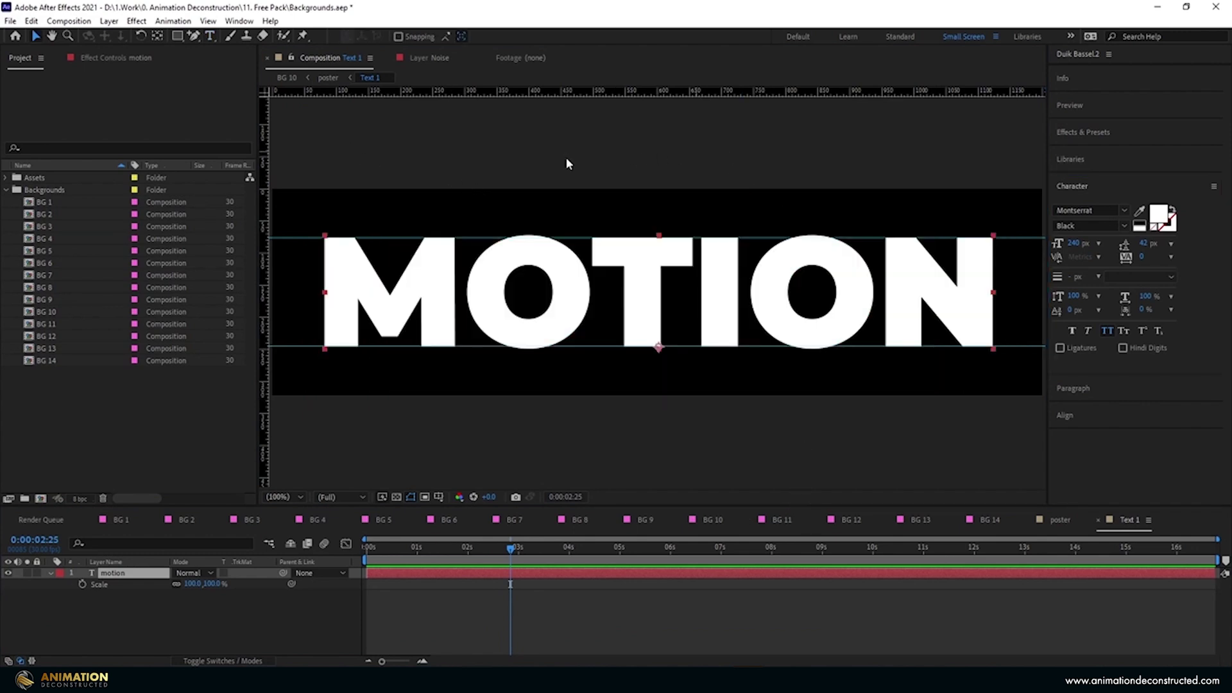
{"action": "key", "text": "comma"}
{"action": "key", "text": "comma"}
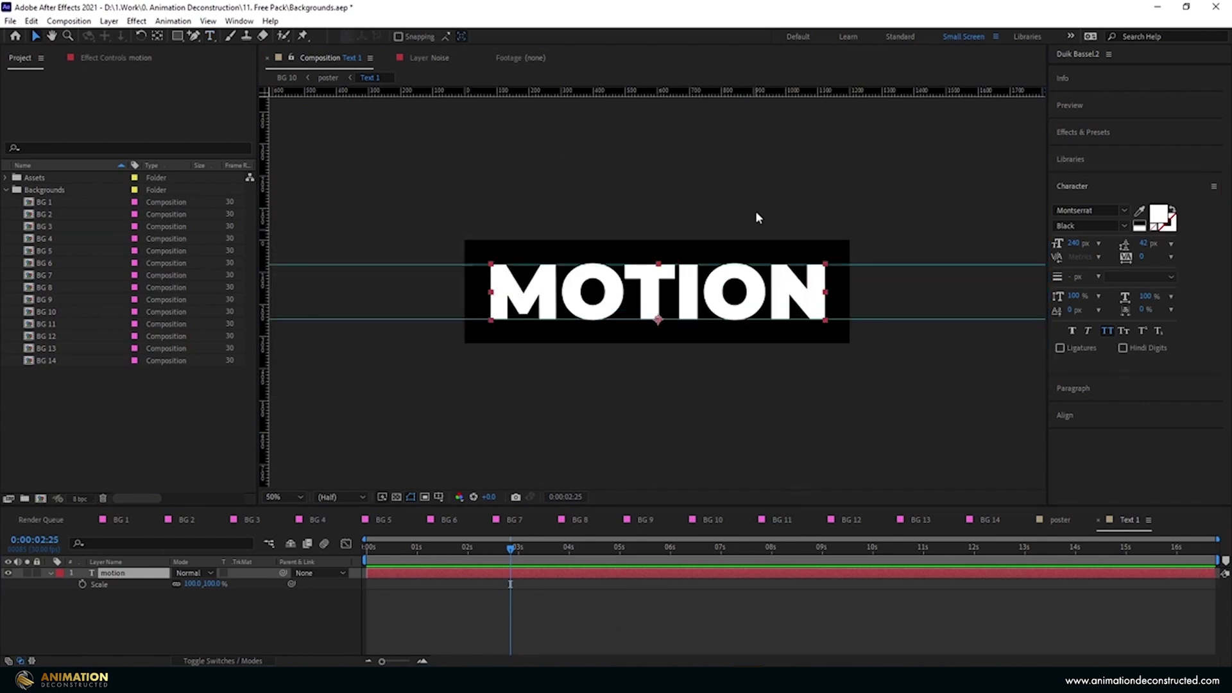
{"action": "left_click", "coordinate": [144, 608]}
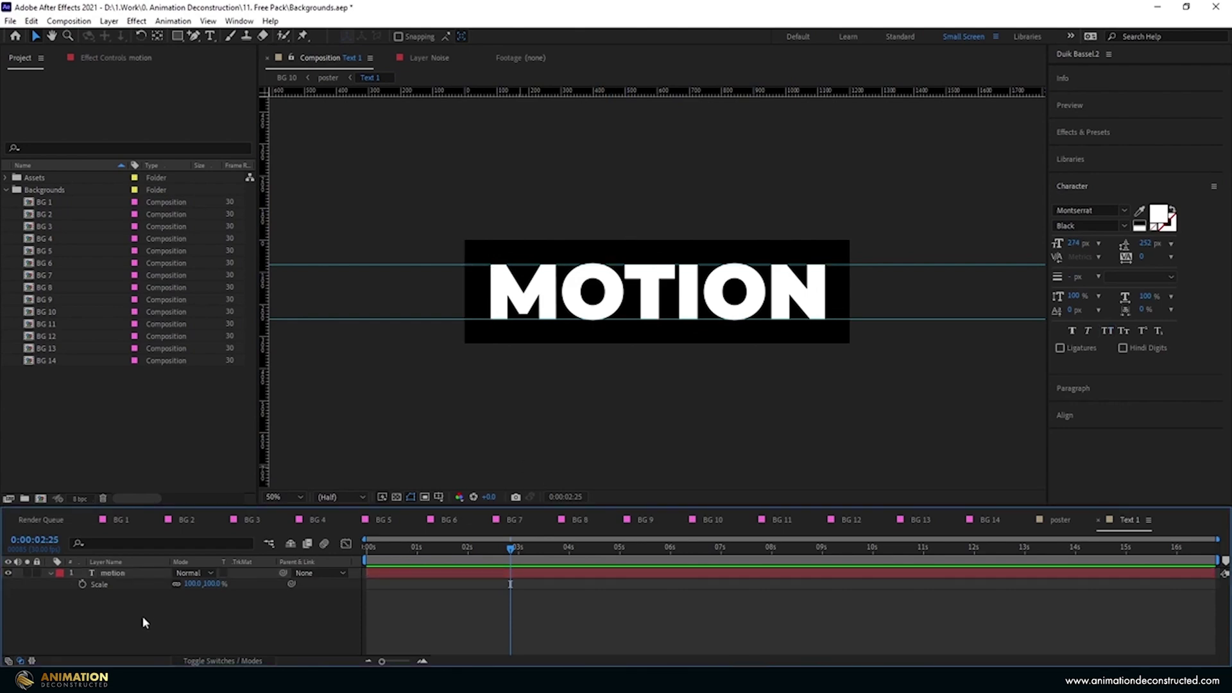
{"action": "key", "text": "ctrl+k"}
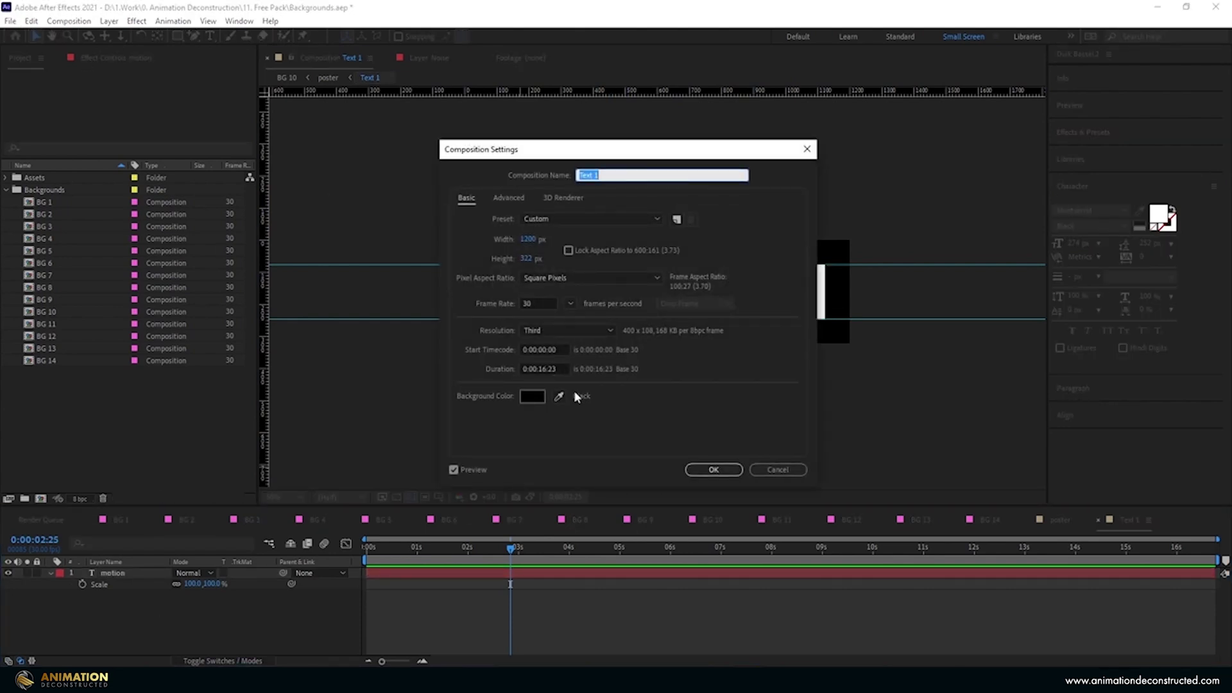
{"action": "left_click_drag", "start_coordinate": [527, 239], "coordinate": [809, 258]}
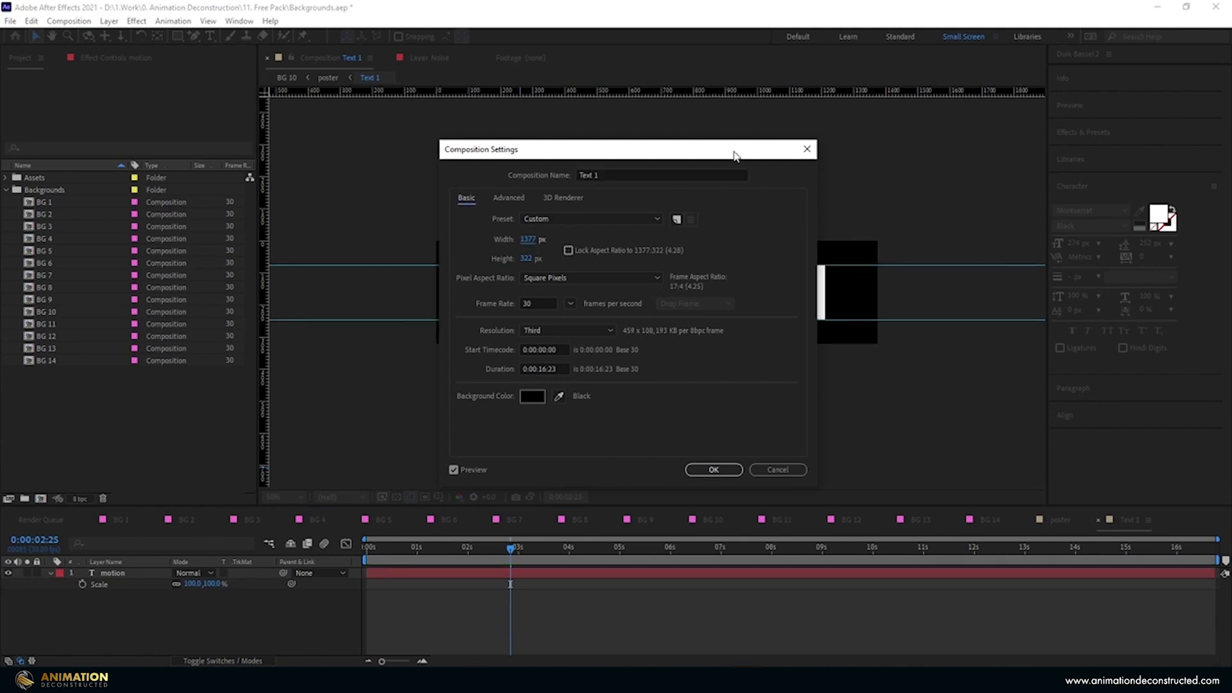
{"action": "left_click_drag", "start_coordinate": [734, 155], "coordinate": [316, 143]}
{"action": "left_click", "coordinate": [360, 464]}
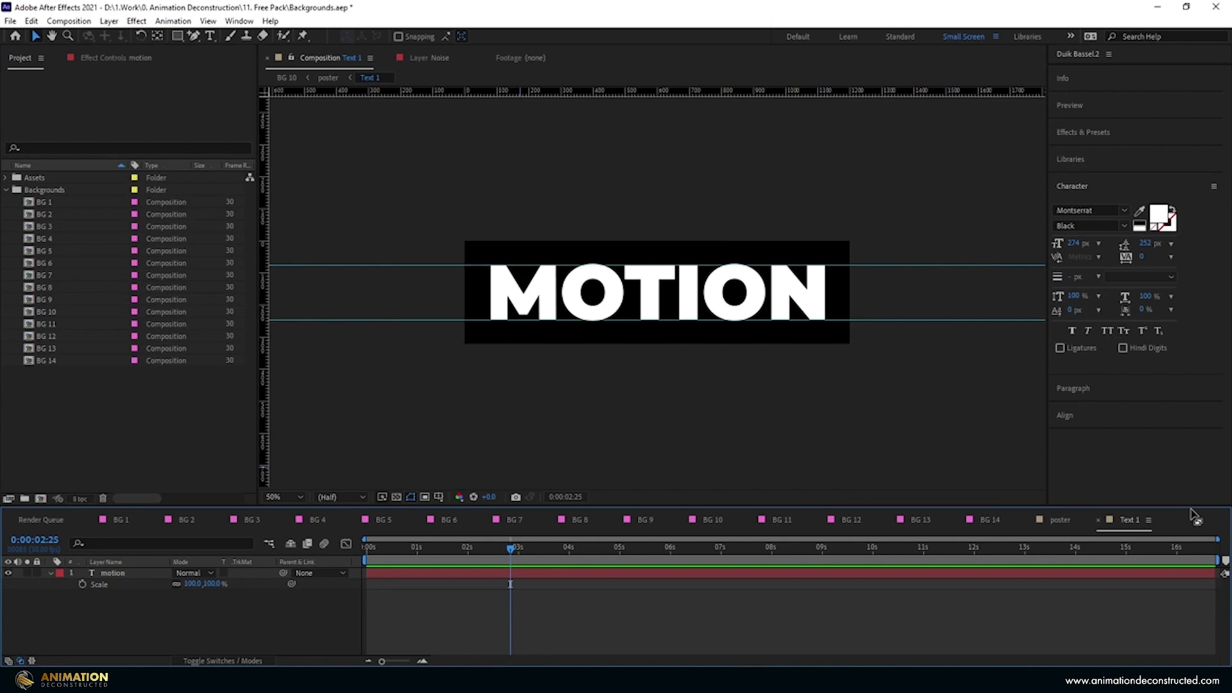
Step: Close the Text 1 and poster comps, view BG 13, then show BG 12 at 0:00:03:14
{"action": "left_click", "coordinate": [1102, 520]}
{"action": "left_click", "coordinate": [1033, 521]}
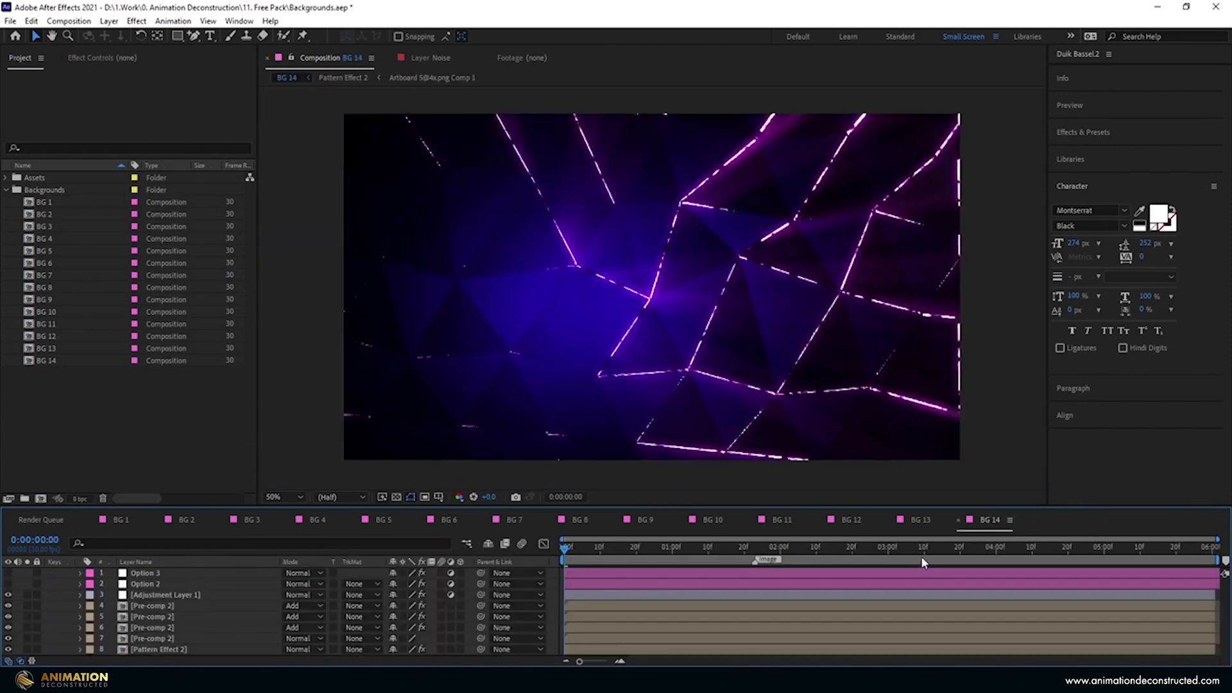
{"action": "left_click", "coordinate": [922, 519]}
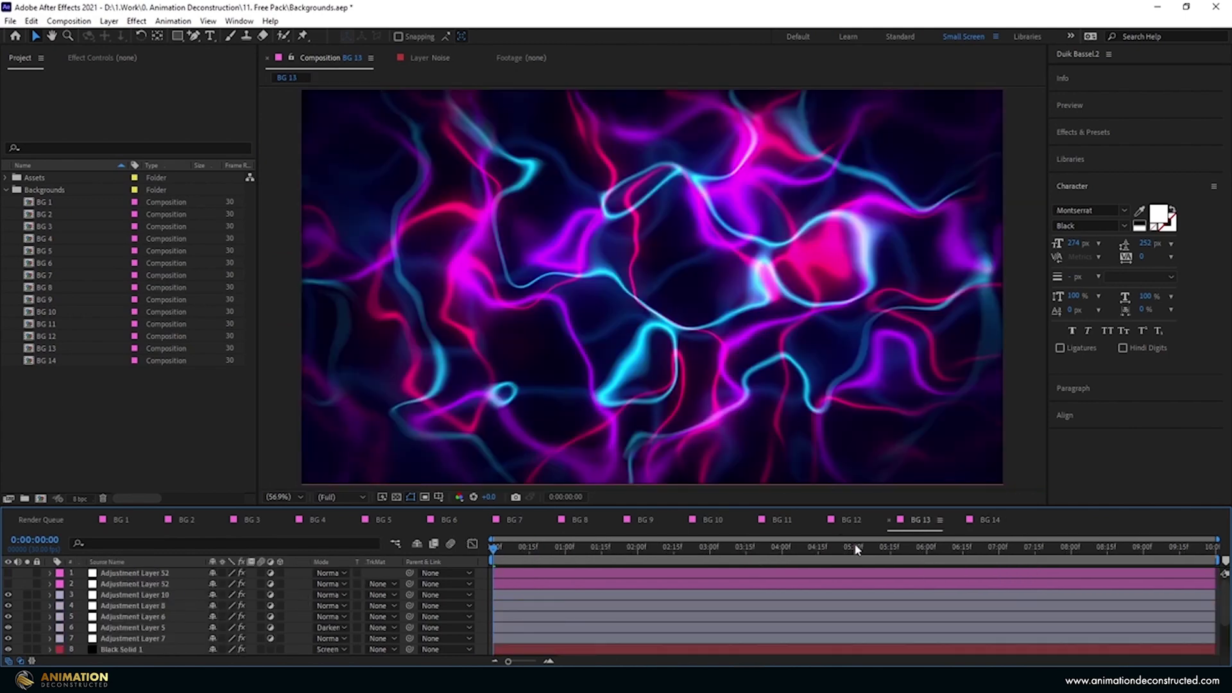
{"action": "left_click", "coordinate": [851, 518]}
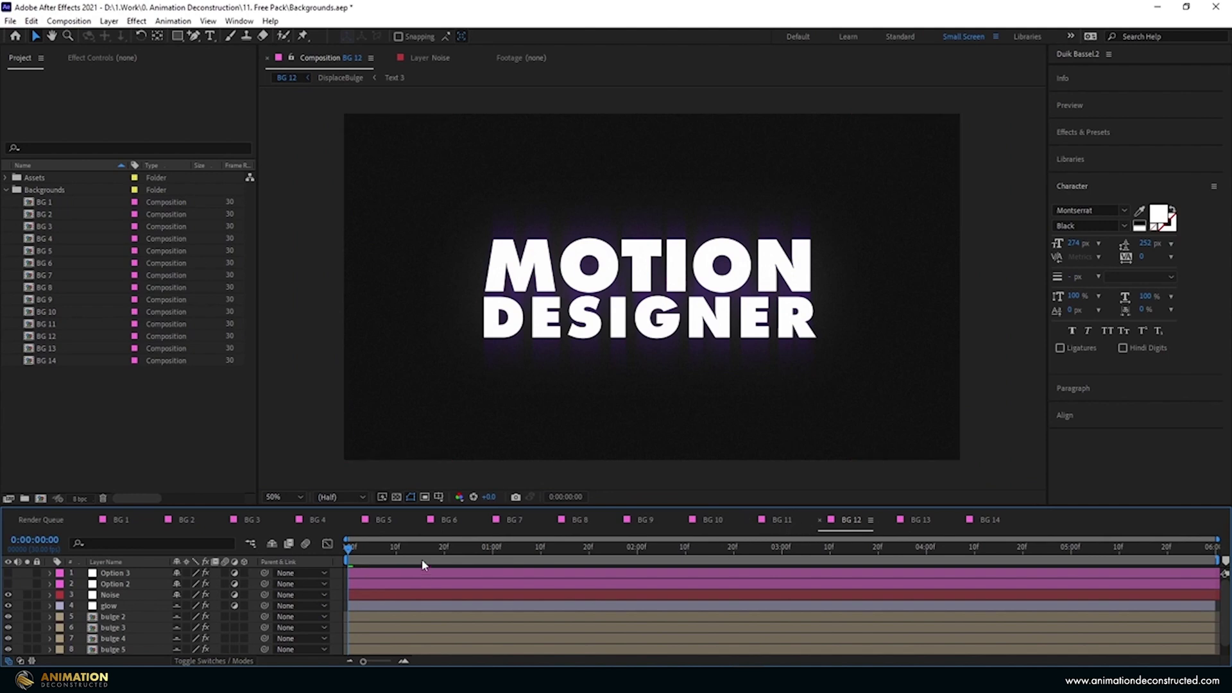
{"action": "left_click_drag", "start_coordinate": [421, 548], "coordinate": [847, 575]}
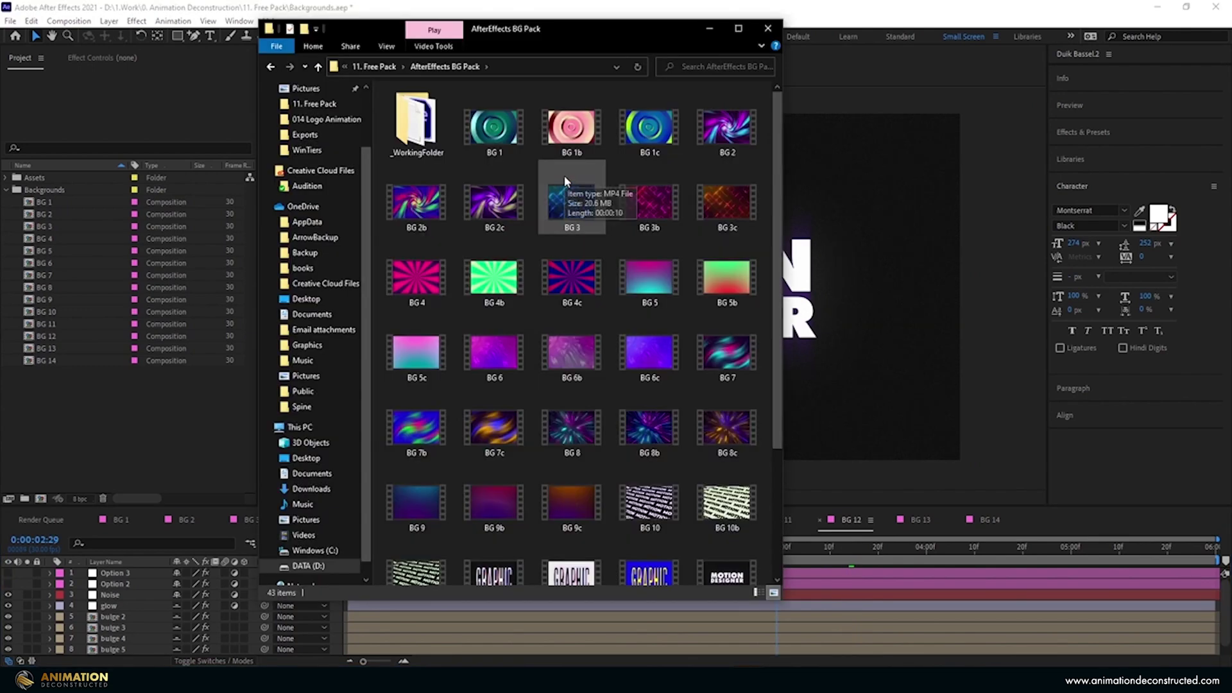
{"action": "scroll", "coordinate": [582, 218], "scroll_direction": "down", "scroll_amount": 2}
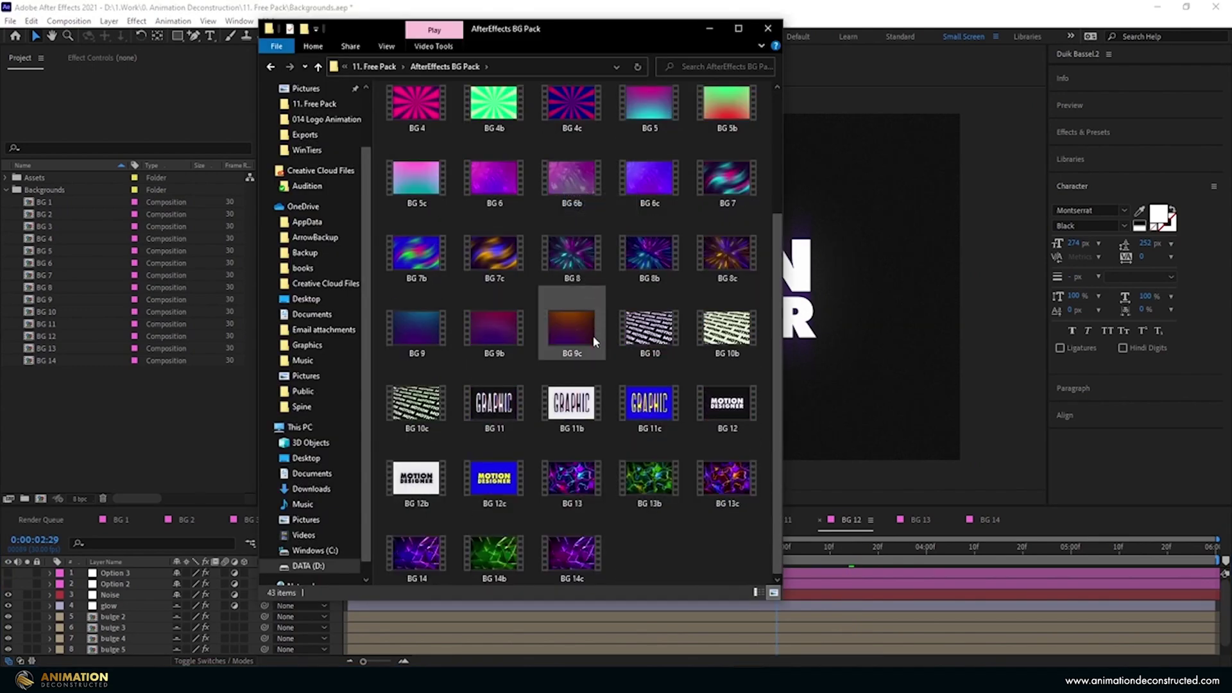
{"action": "scroll", "coordinate": [596, 231], "scroll_direction": "up", "scroll_amount": 2}
{"action": "scroll", "coordinate": [627, 165], "scroll_direction": "down", "scroll_amount": 1}
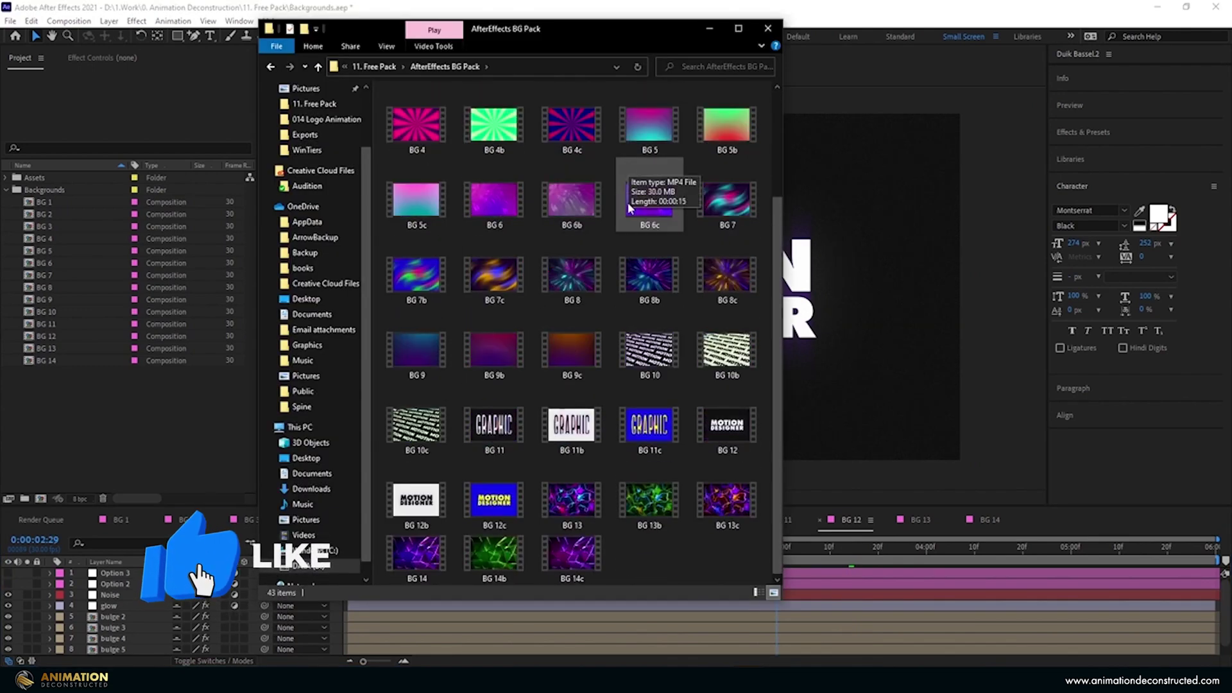
{"action": "scroll", "coordinate": [617, 193], "scroll_direction": "up", "scroll_amount": 2}
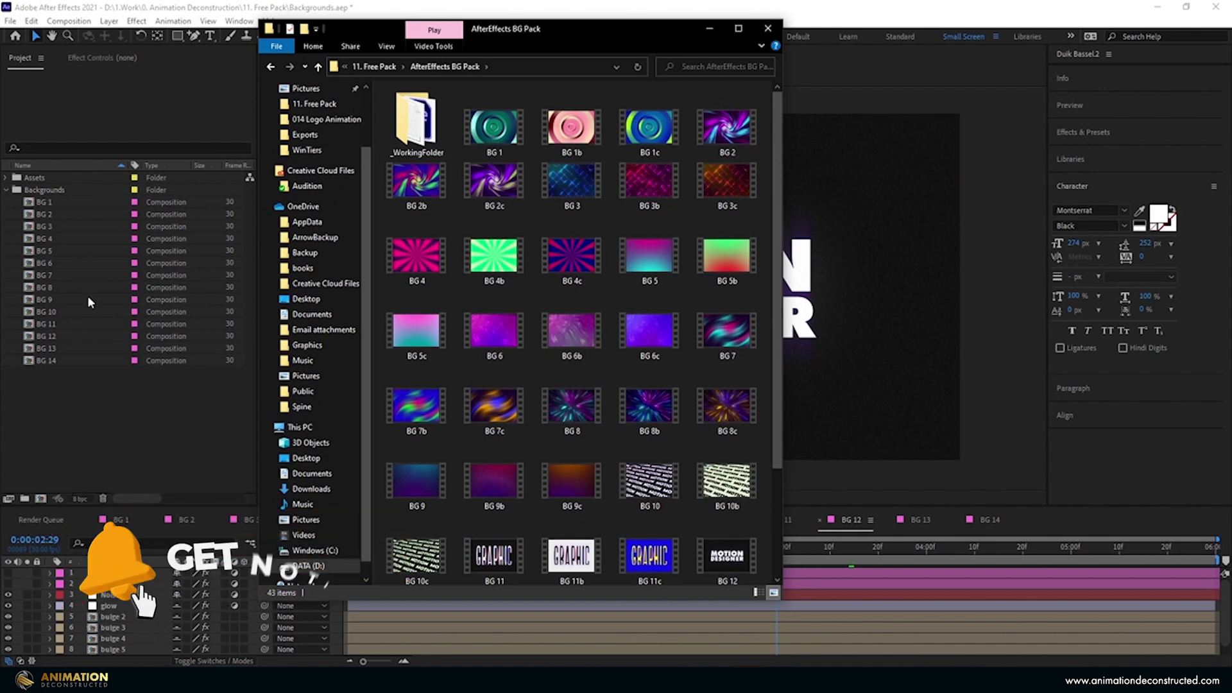
{"action": "left_click", "coordinate": [508, 356]}
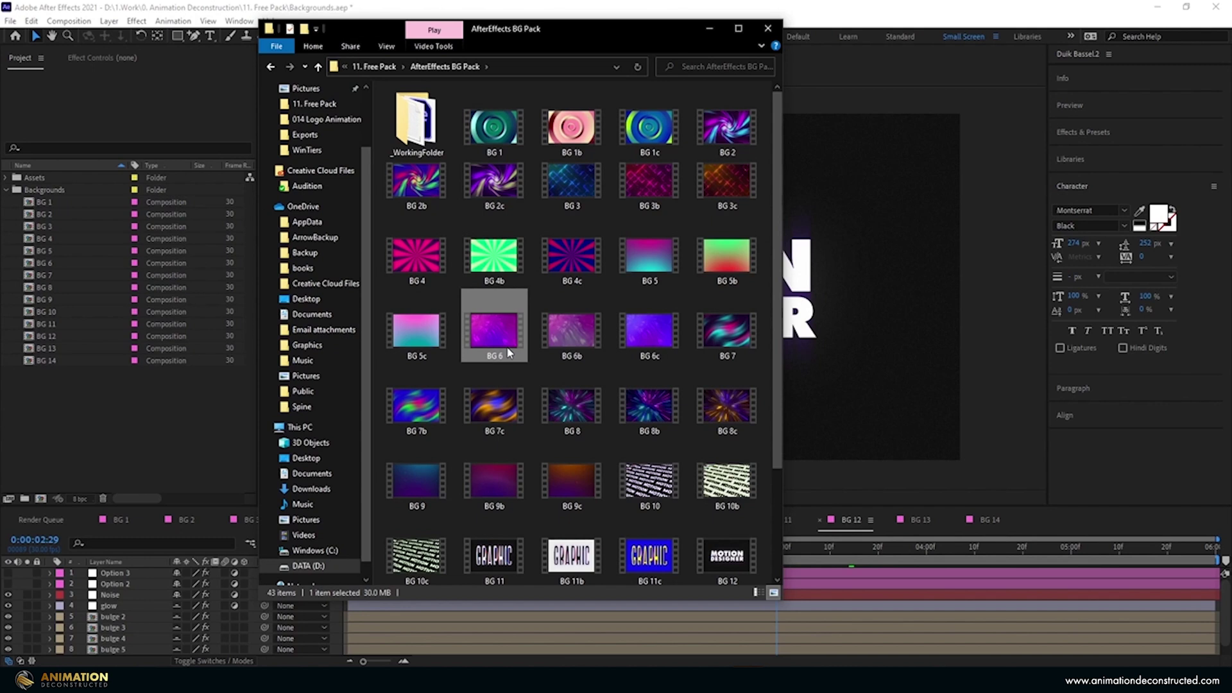
{"action": "left_click", "coordinate": [423, 125]}
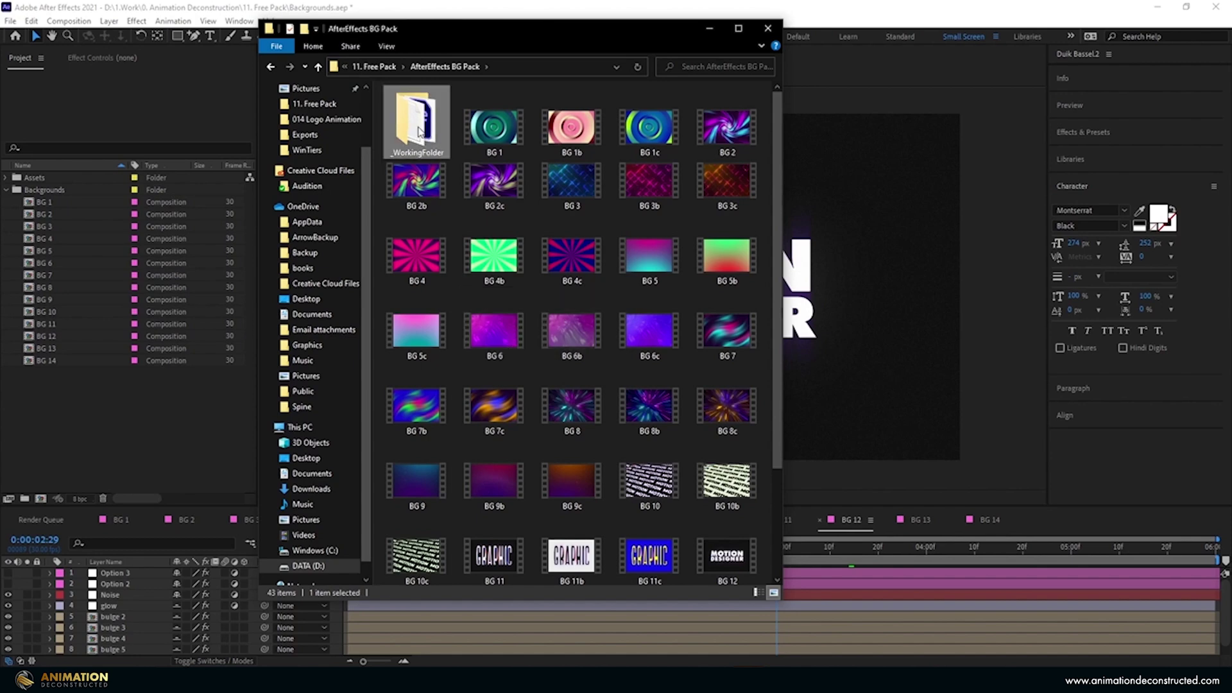
{"action": "right_click", "coordinate": [416, 125]}
{"action": "left_click", "coordinate": [501, 434]}
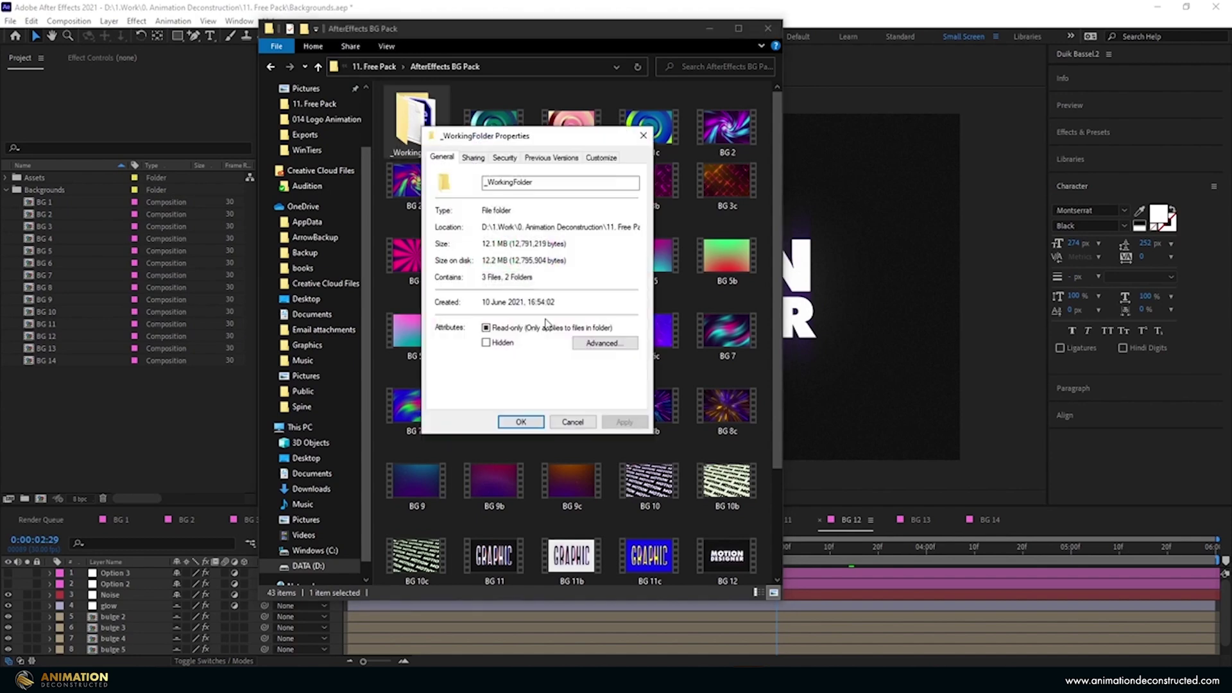
{"action": "left_click", "coordinate": [643, 135]}
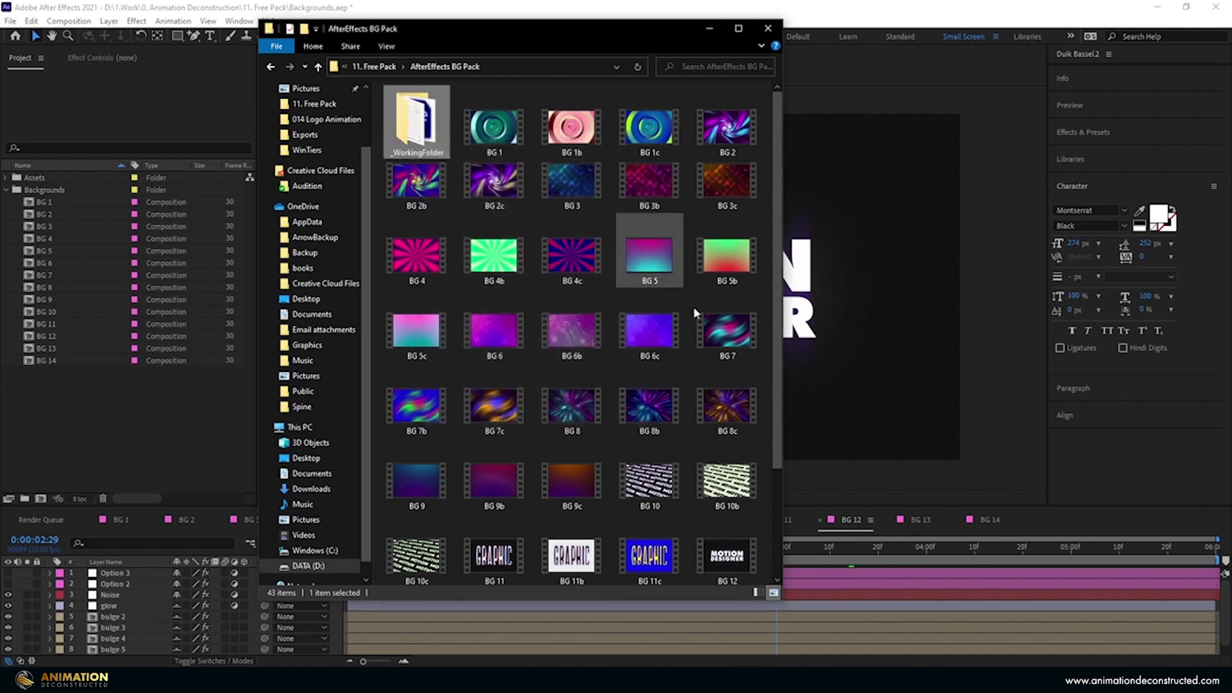
{"action": "left_click", "coordinate": [766, 171]}
{"action": "left_click_drag", "start_coordinate": [763, 112], "coordinate": [447, 523]}
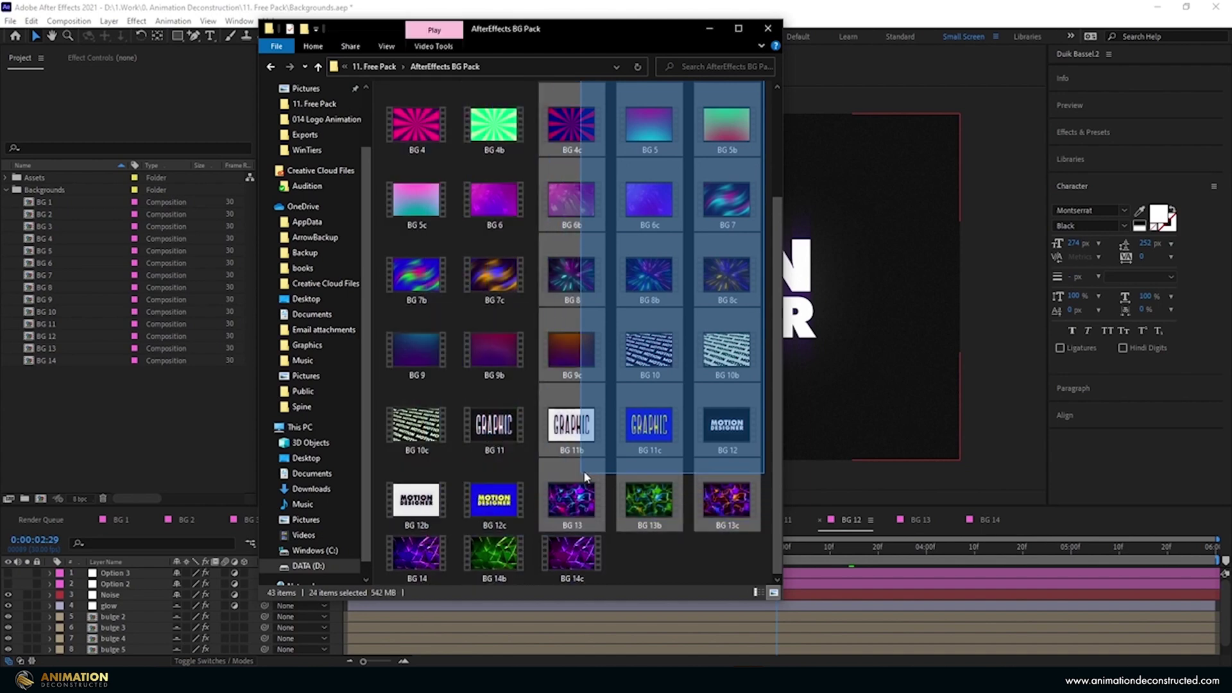
{"action": "mouse_move", "coordinate": [448, 523]}
{"action": "left_mouse_down"}
{"action": "mouse_move", "coordinate": [760, 394]}
{"action": "mouse_move", "coordinate": [765, 380]}
{"action": "left_mouse_up"}
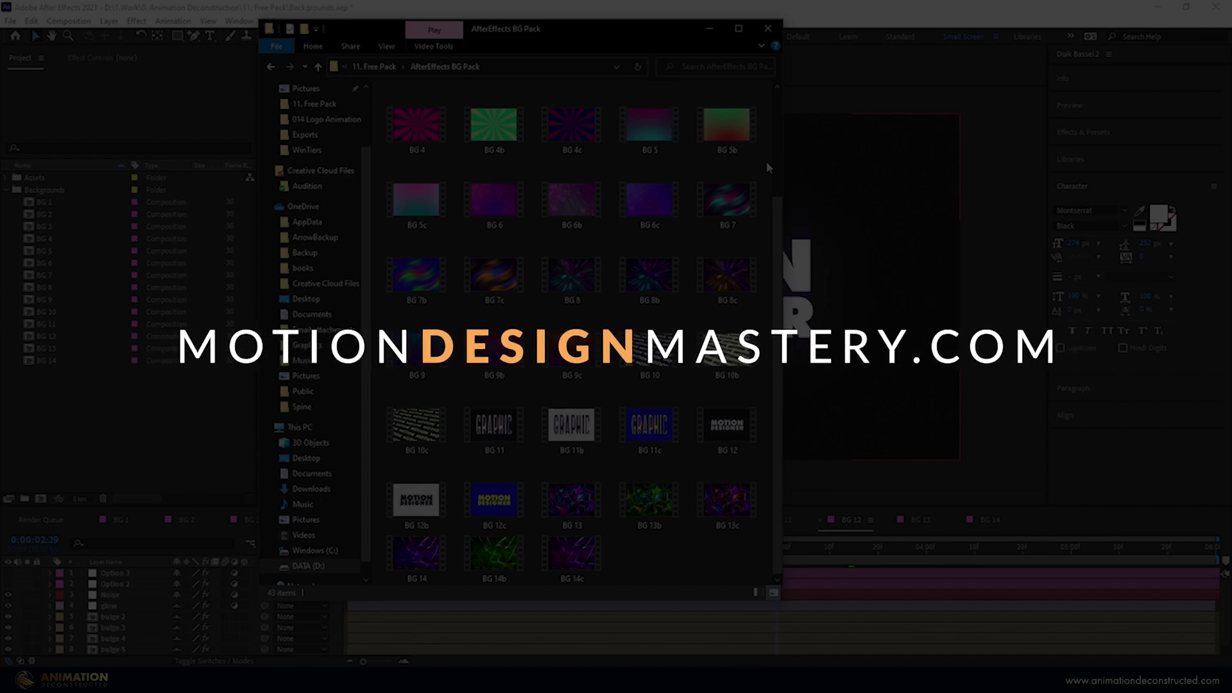
{"action": "scroll", "coordinate": [763, 166], "scroll_direction": "up", "scroll_amount": 2}
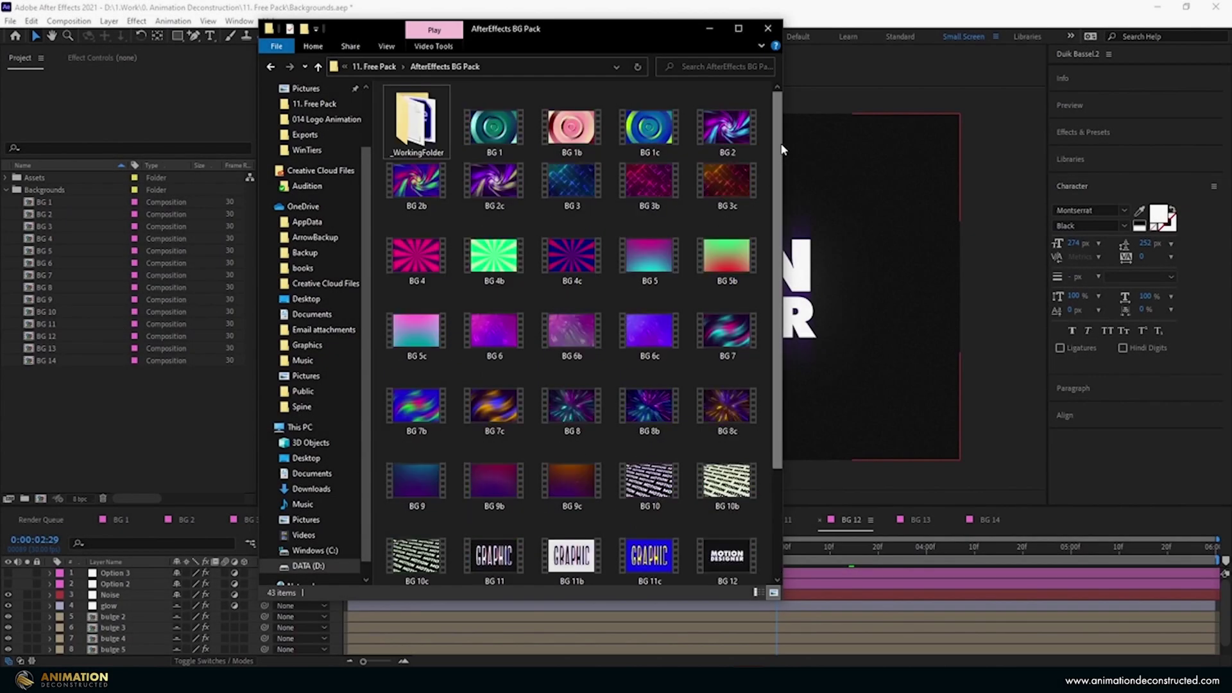